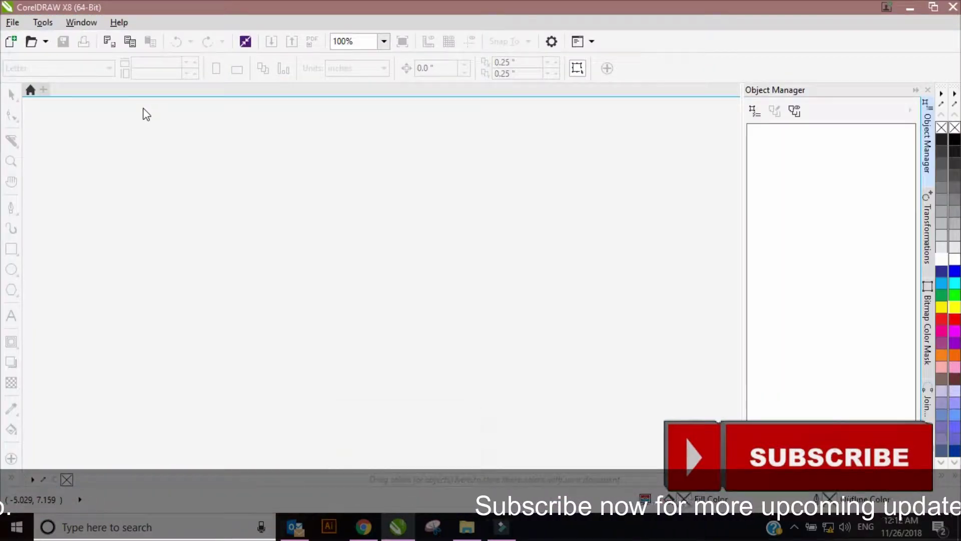
Create a new blank 10 × 10 inch Web Page (960x960) document, Untitled-1
left_click(11, 42)
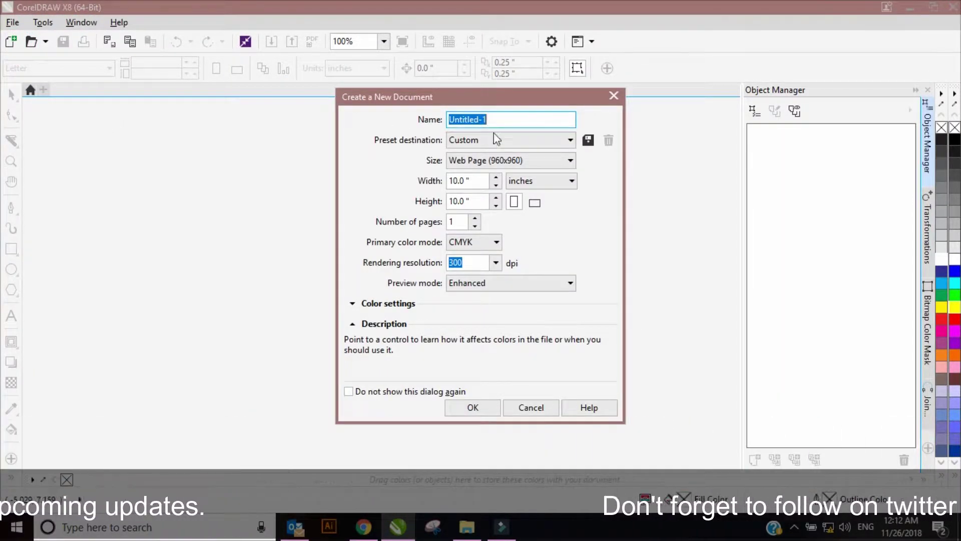
left_click(460, 409)
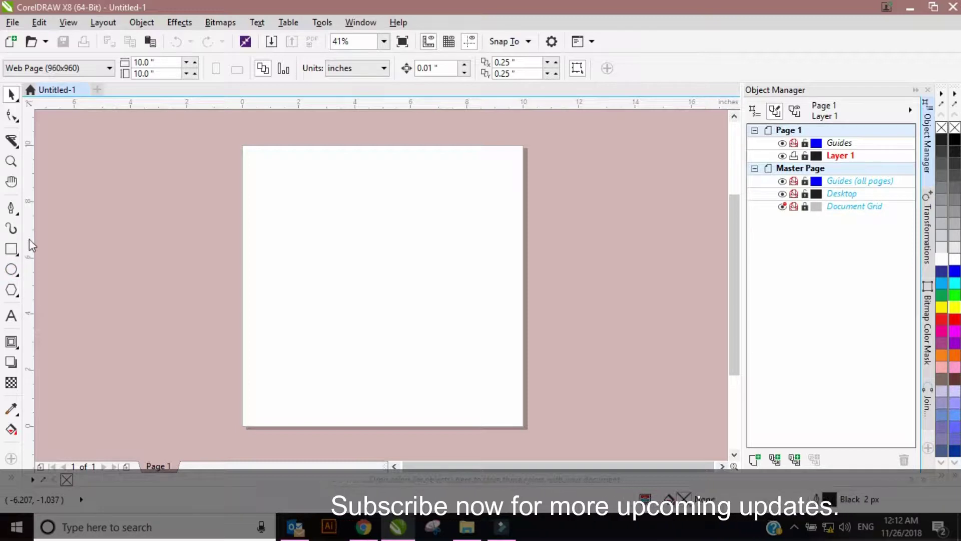
left_click(16, 251)
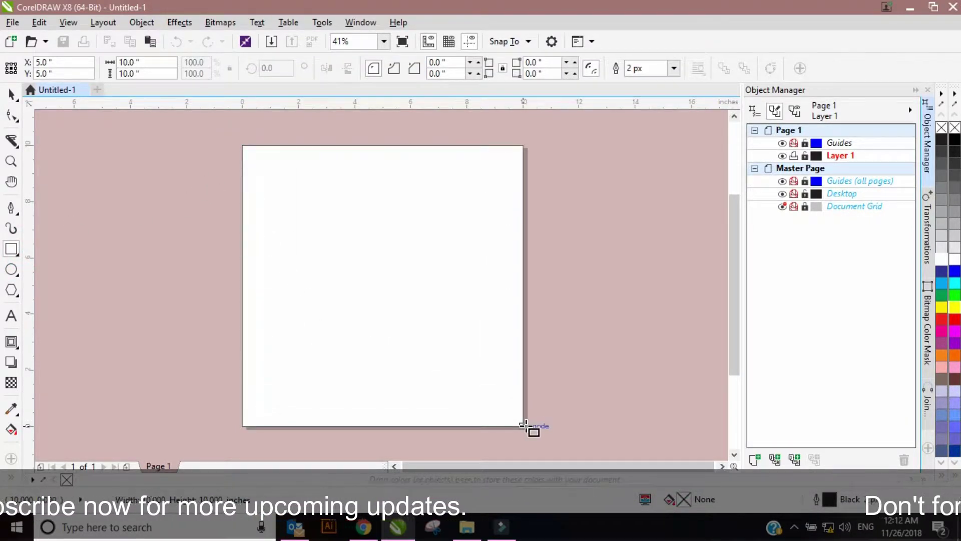
Draw a page-sized rectangle, then a circle on the upper part of the page
left_click_drag(321, 306, 525, 426)
left_click(11, 269)
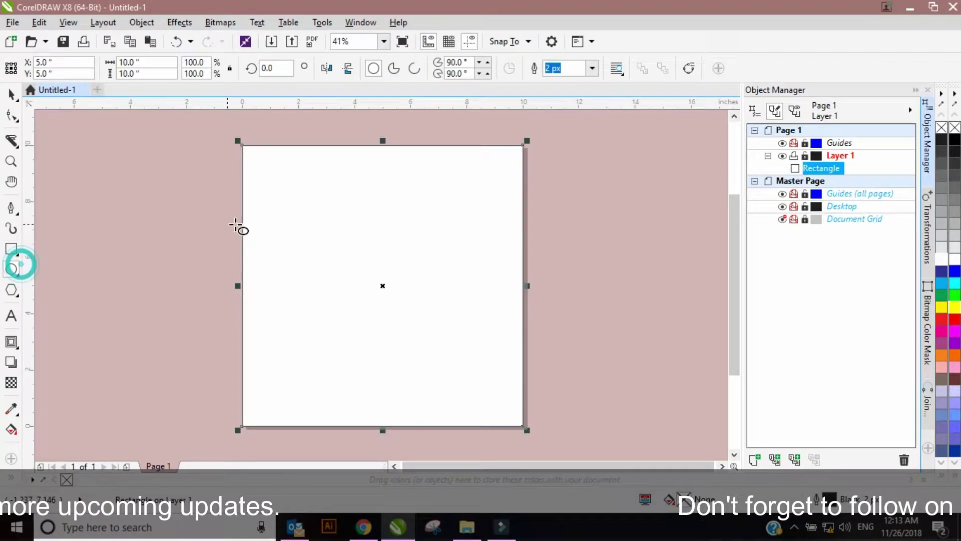
left_click_drag(309, 220, 423, 332)
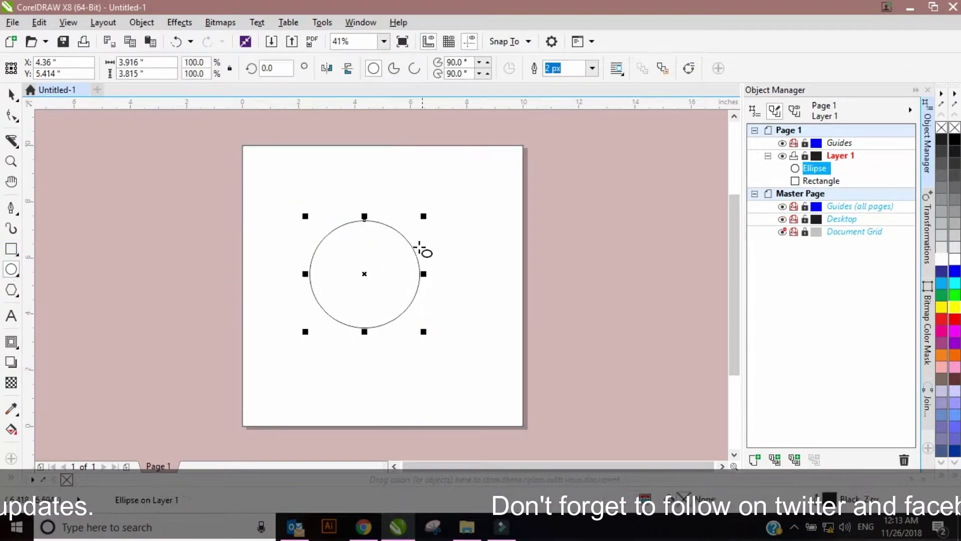
Give the circle a 50 px black outline
left_click(593, 68)
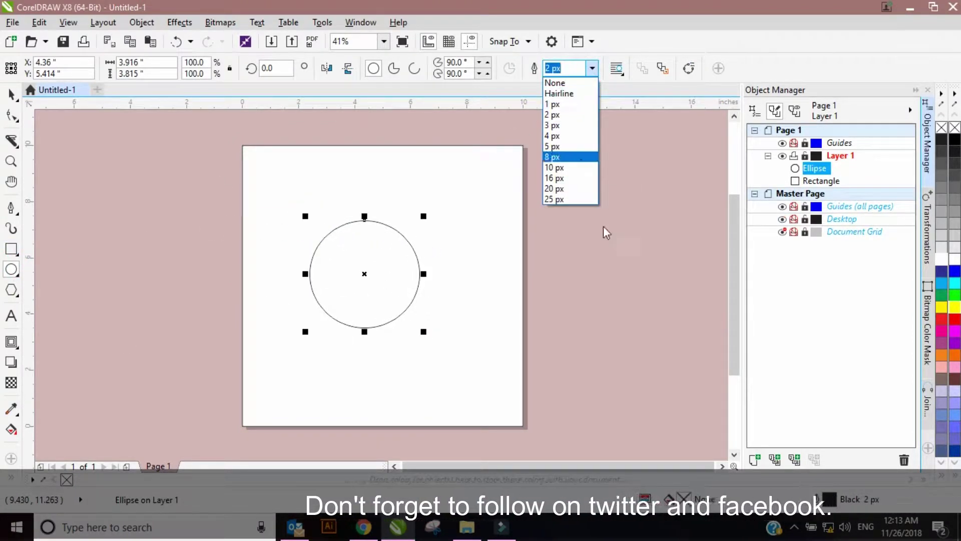
left_click(556, 198)
left_click(566, 68)
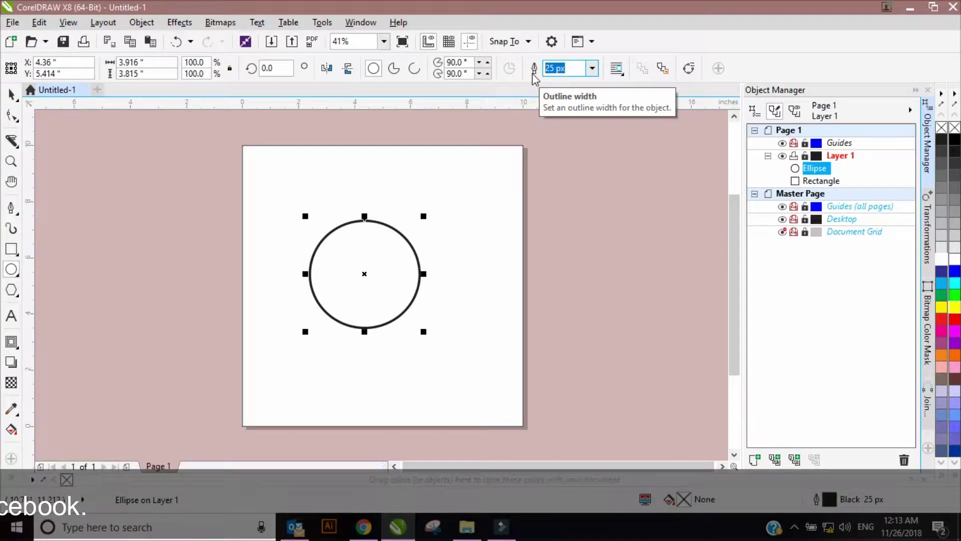
type("0")
key("Return")
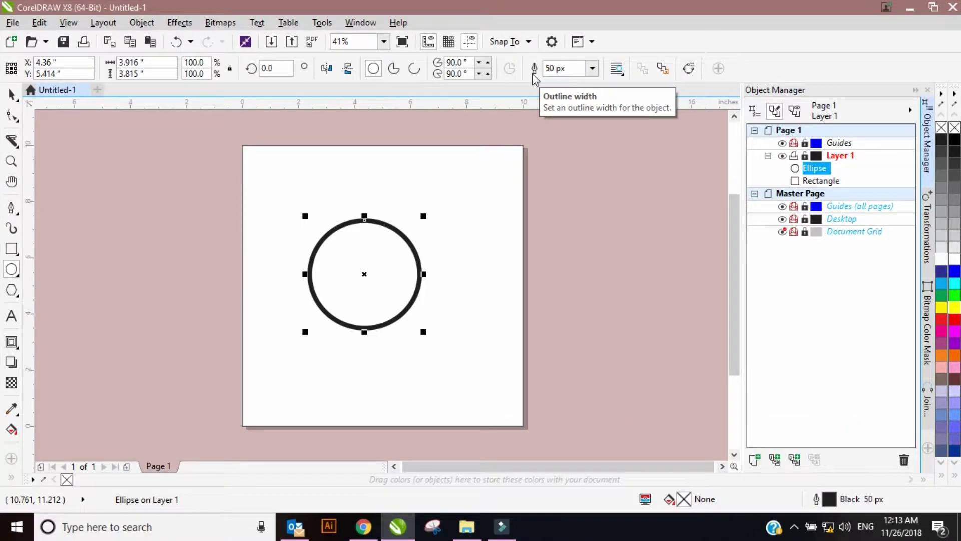
left_click(147, 330)
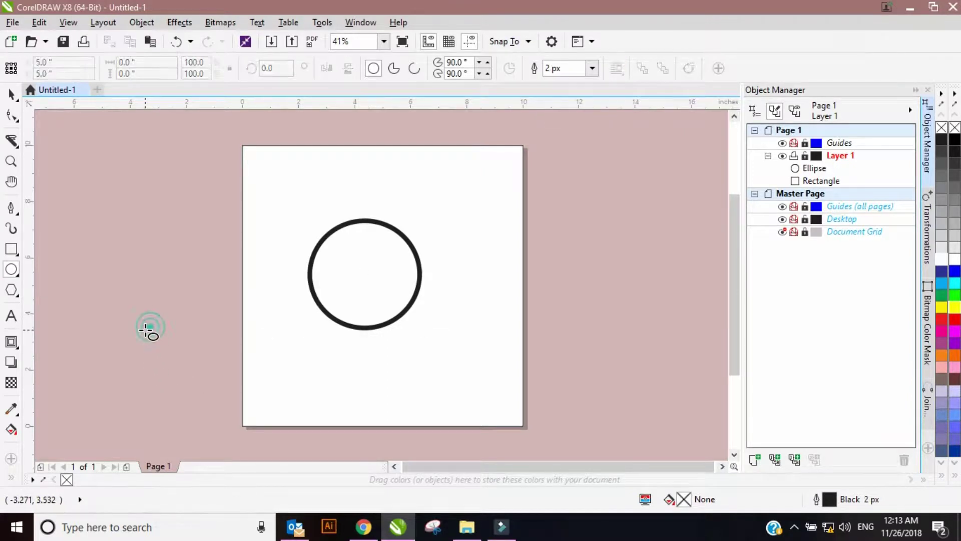
left_click(184, 308)
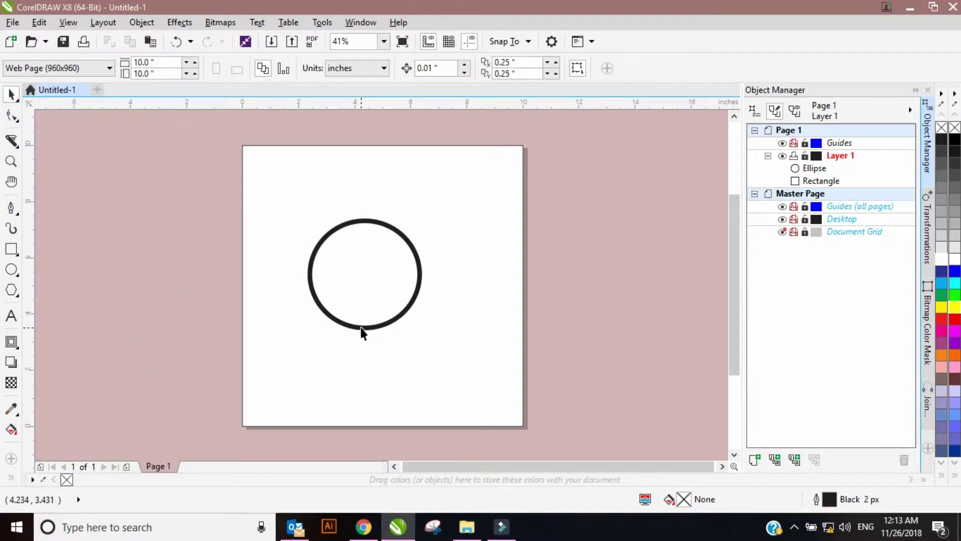
Move the large circle right and down, and add a small circle at the upper left
left_click_drag(364, 332, 388, 343)
left_click(559, 323)
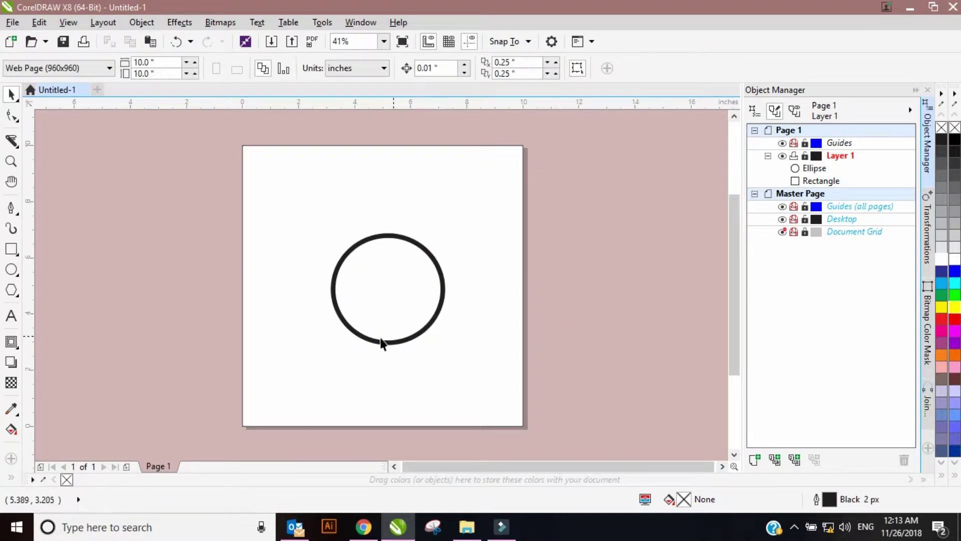
left_click(12, 269)
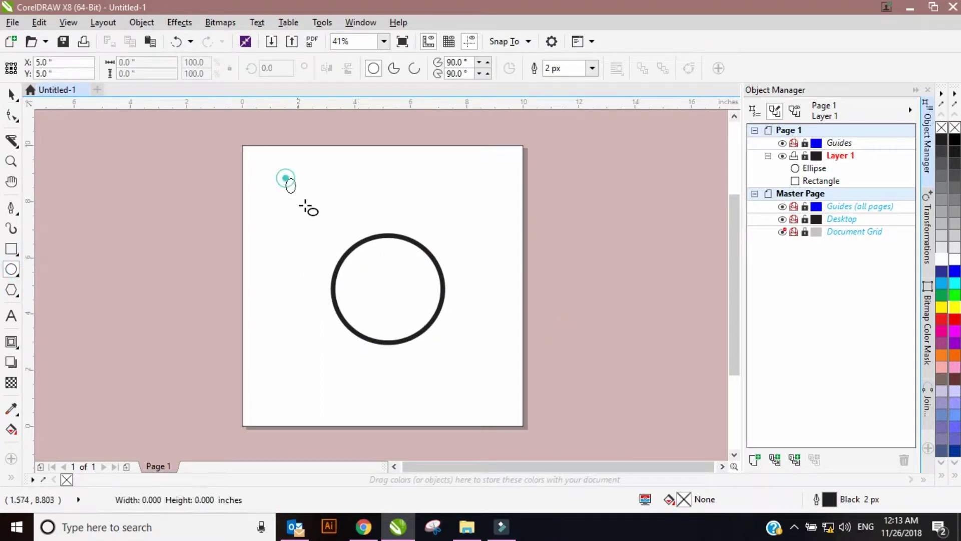
left_click_drag(336, 228, 336, 228)
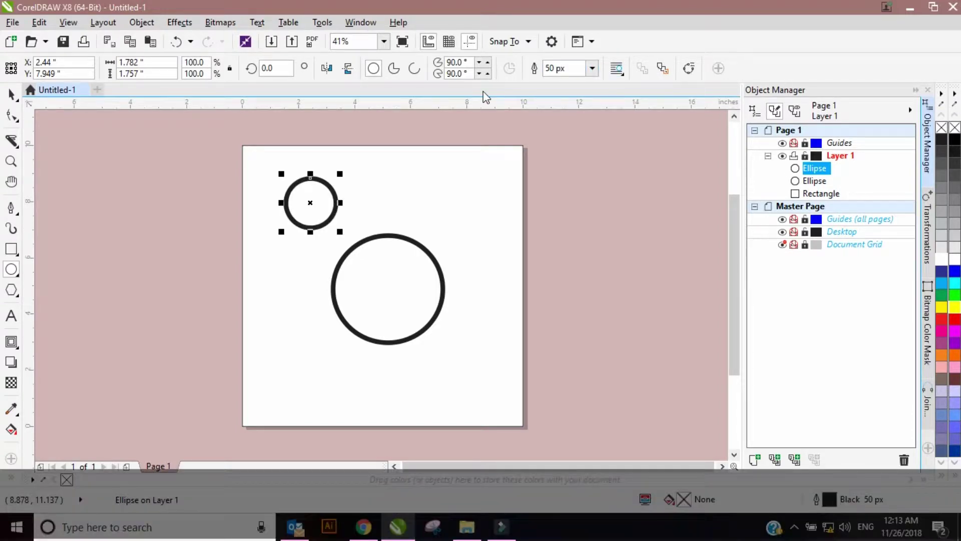
key("Escape")
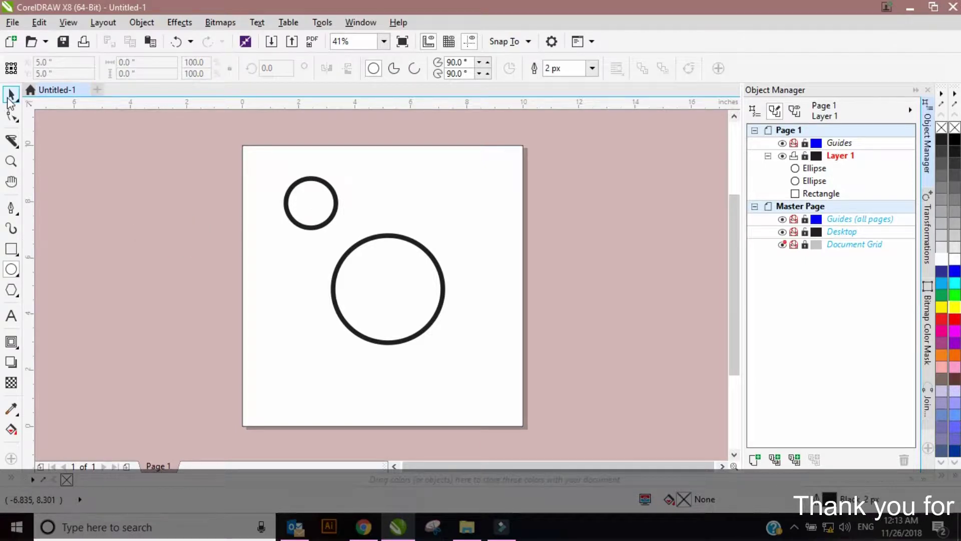
Select the large circle
left_click(11, 93)
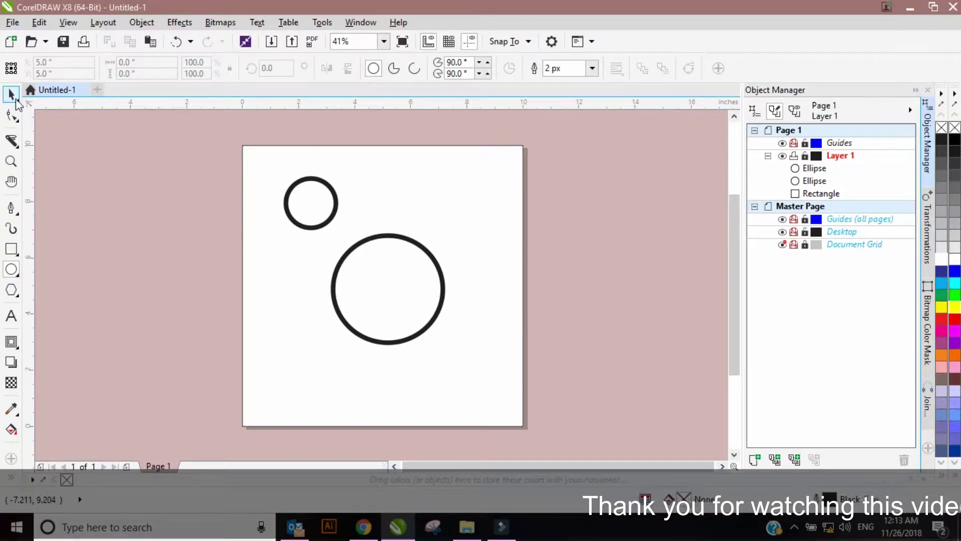
left_click(375, 238)
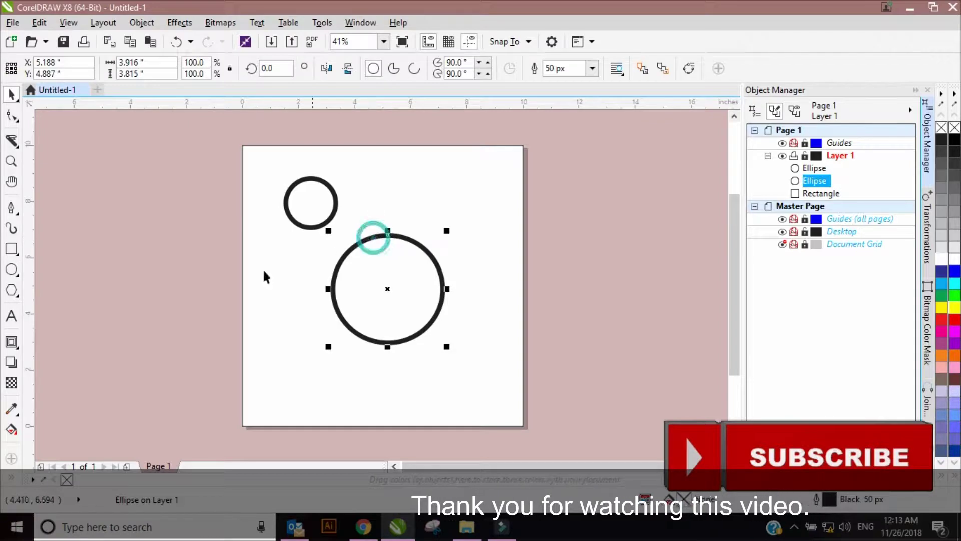
left_click(11, 362)
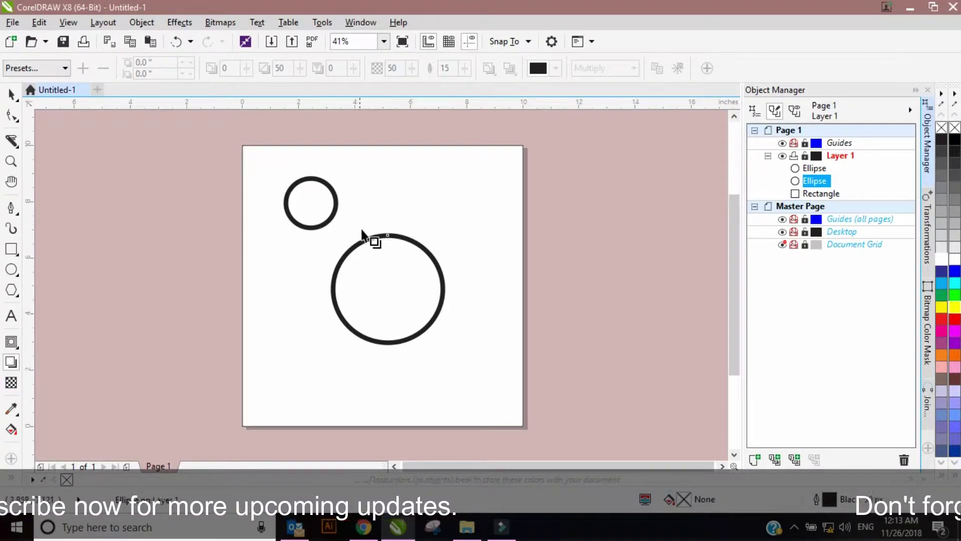
Cast a drop shadow below the large circle and lighten it to opacity 28
left_click_drag(388, 239, 389, 359)
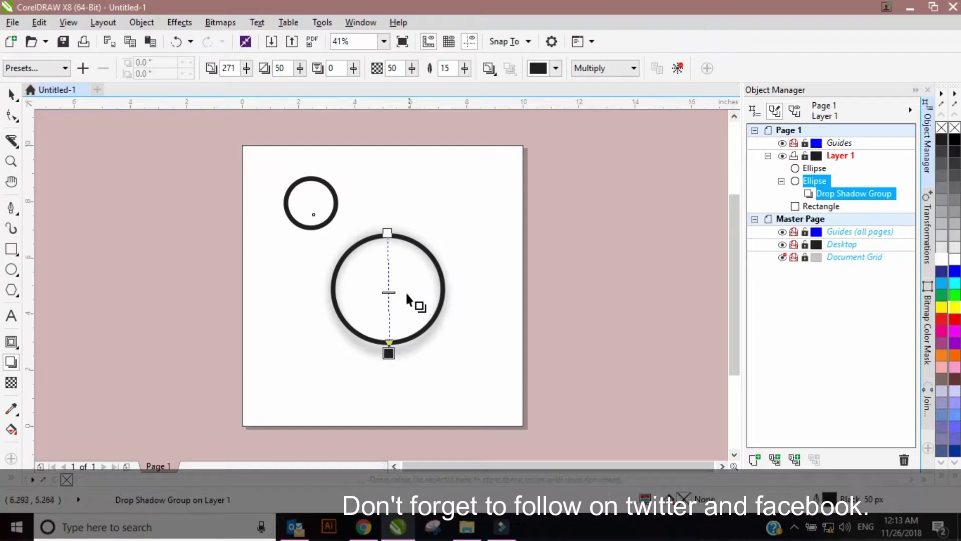
mouse_move(389, 288)
left_mouse_down()
mouse_move(389, 319)
mouse_move(388, 289)
left_mouse_up()
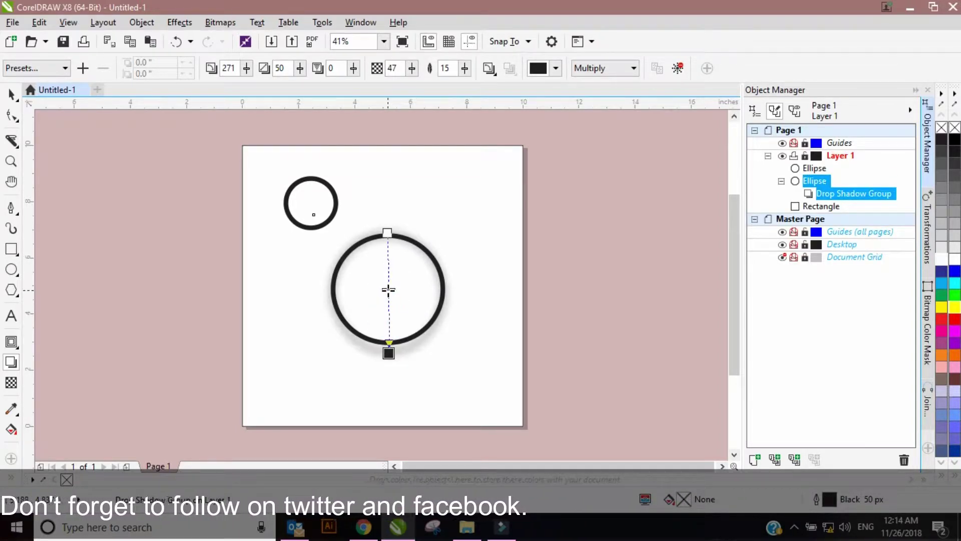
left_click_drag(389, 289, 388, 266)
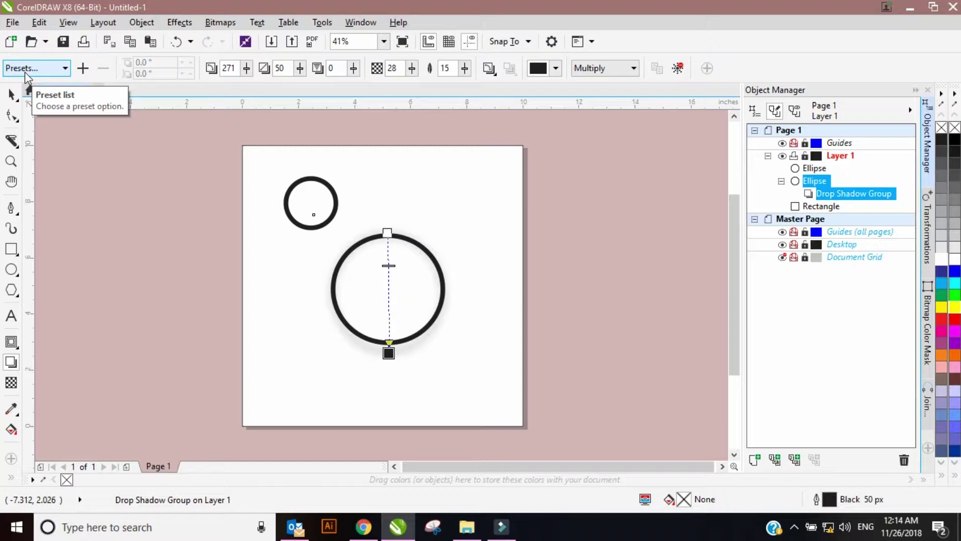
Apply the Flat Bottom Right shadow preset and pull the shadow closer to the circle
left_click(26, 76)
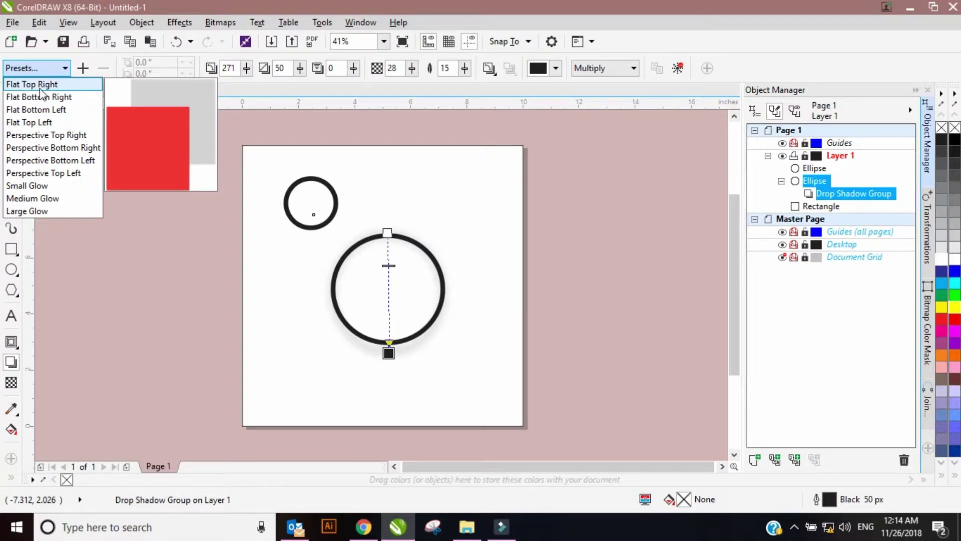
left_click(44, 97)
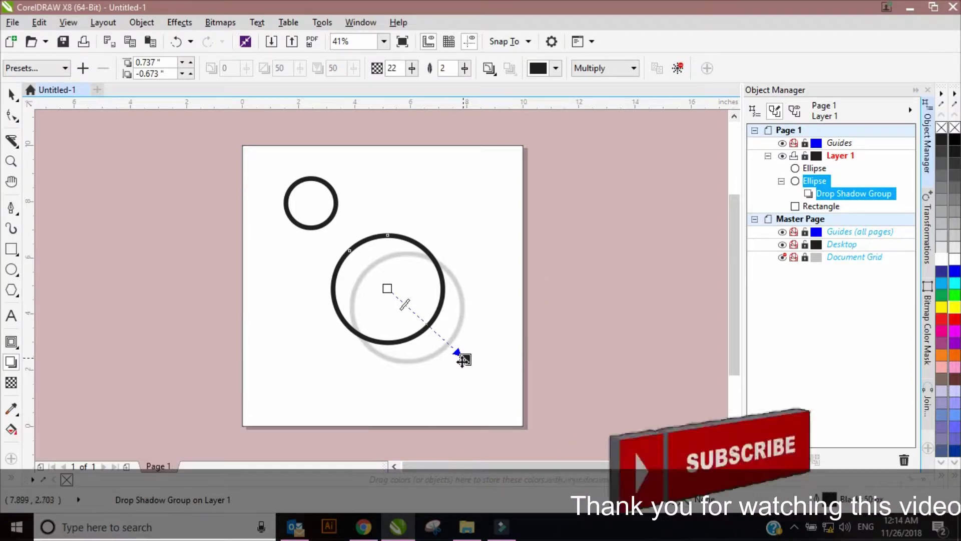
left_click_drag(461, 355, 442, 352)
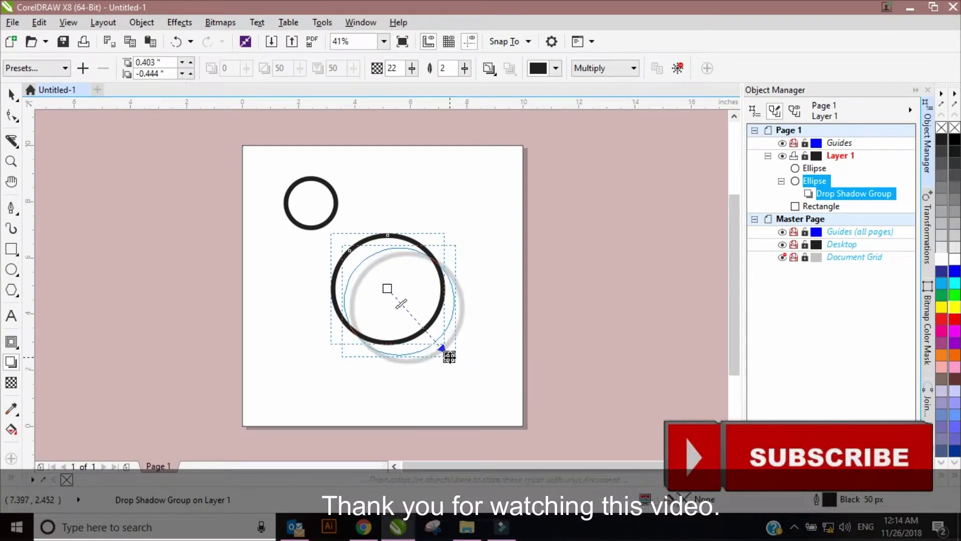
left_click_drag(442, 353, 439, 347)
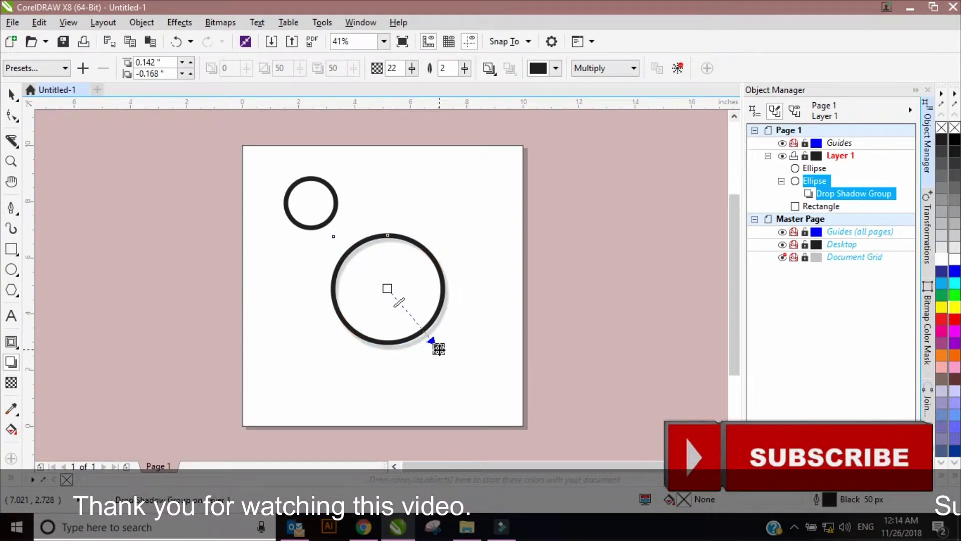
scroll(438, 348, "up", 2)
scroll(440, 350, "up", 2)
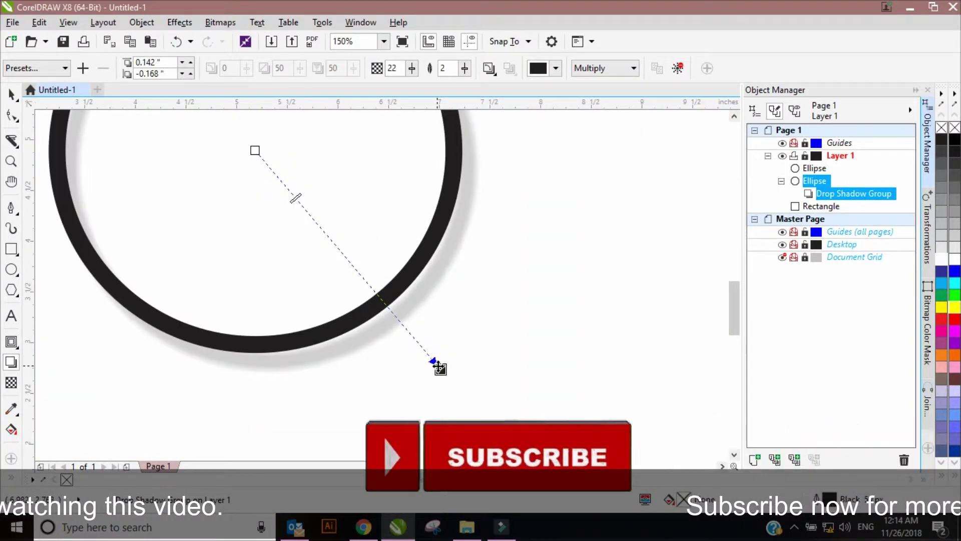
left_click_drag(440, 368, 432, 360)
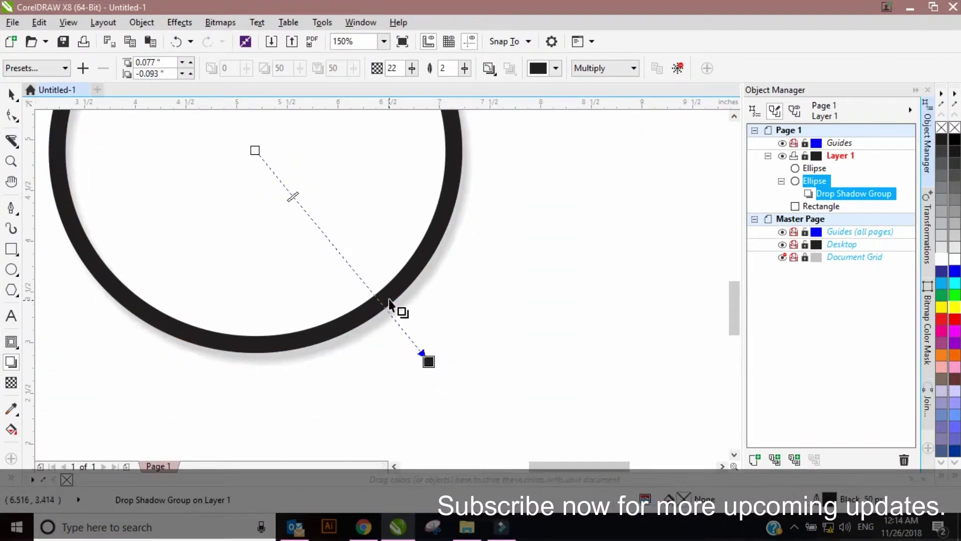
scroll(399, 313, "down", 4)
scroll(389, 297, "up", 2)
scroll(391, 298, "up", 2)
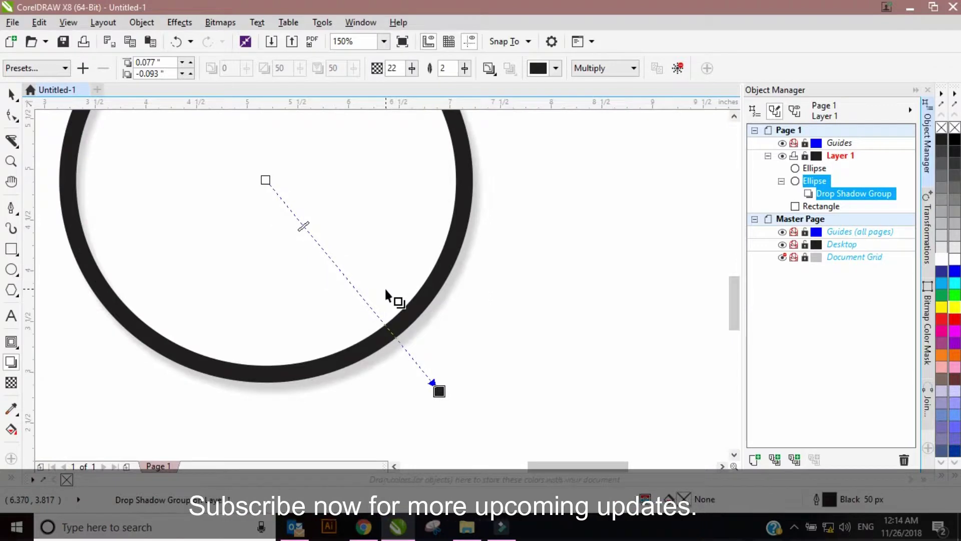
scroll(393, 300, "down", 4)
Push the big circle's shadow slightly further to the lower right
left_click_drag(399, 314, 410, 315)
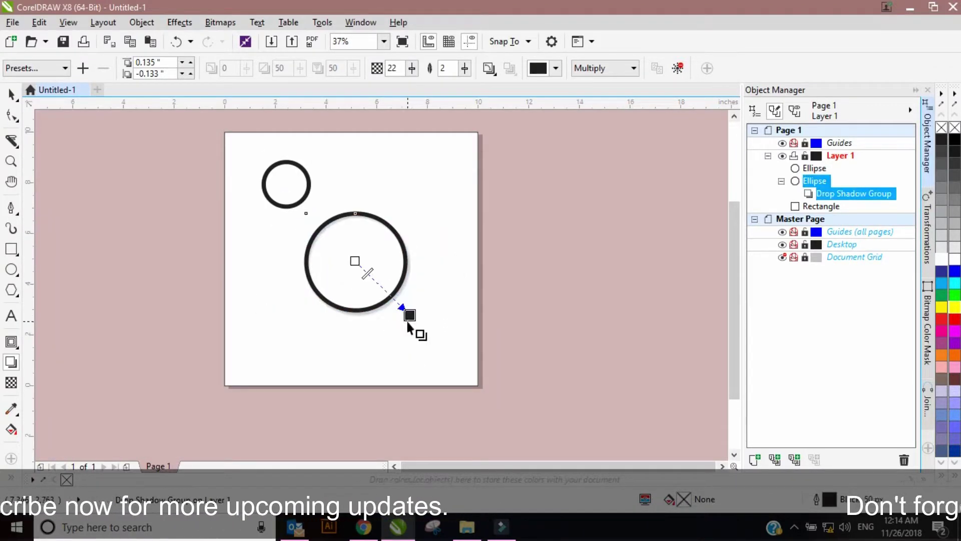
scroll(349, 257, "up", 2)
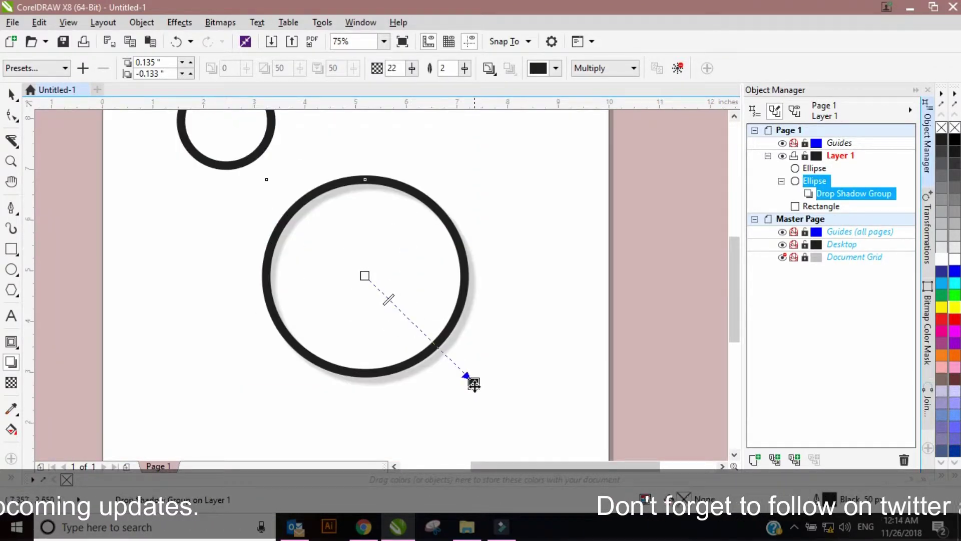
left_click_drag(475, 384, 477, 385)
scroll(422, 313, "down", 4)
scroll(410, 296, "up", 2)
scroll(413, 296, "up", 4)
scroll(412, 294, "down", 2)
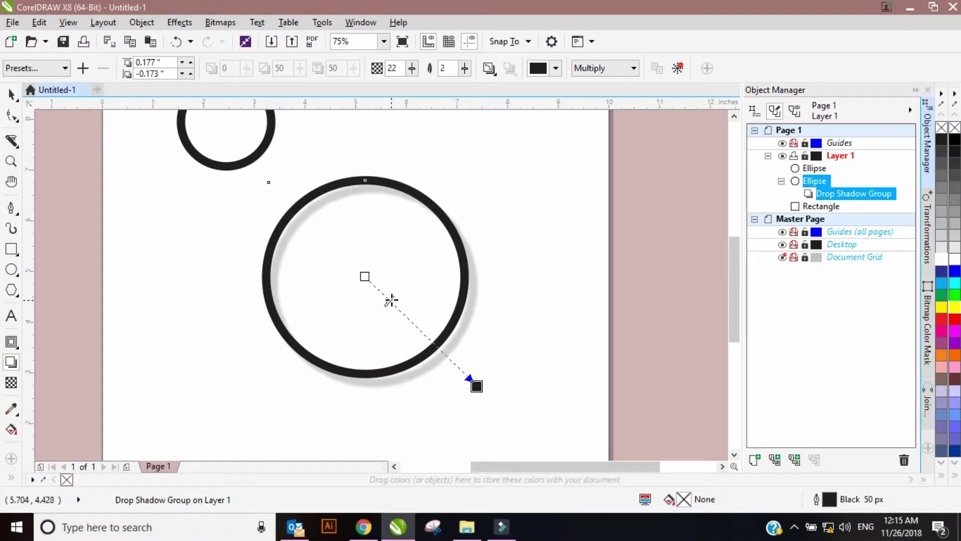
Fade the big circle's shadow to a lighter opacity
left_click_drag(407, 320, 408, 321)
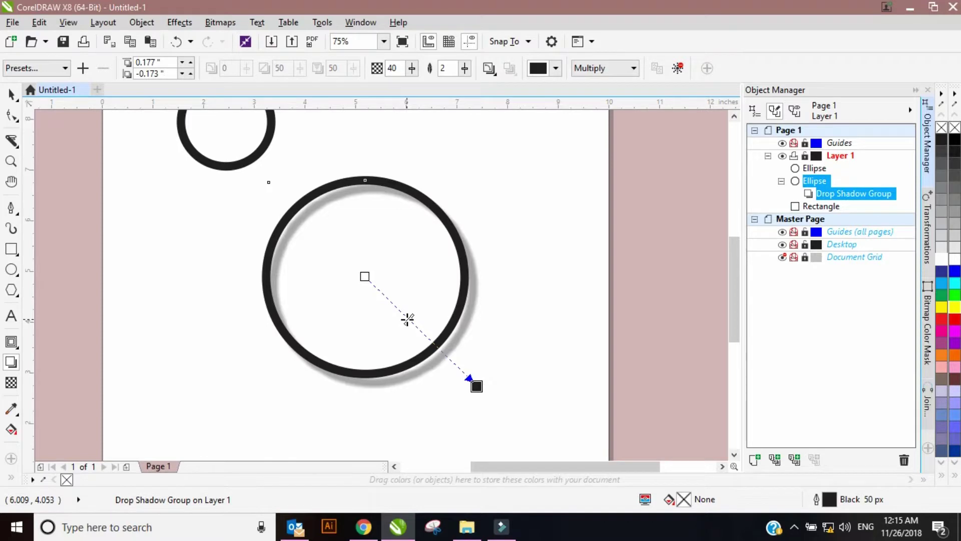
left_click_drag(383, 295, 384, 299)
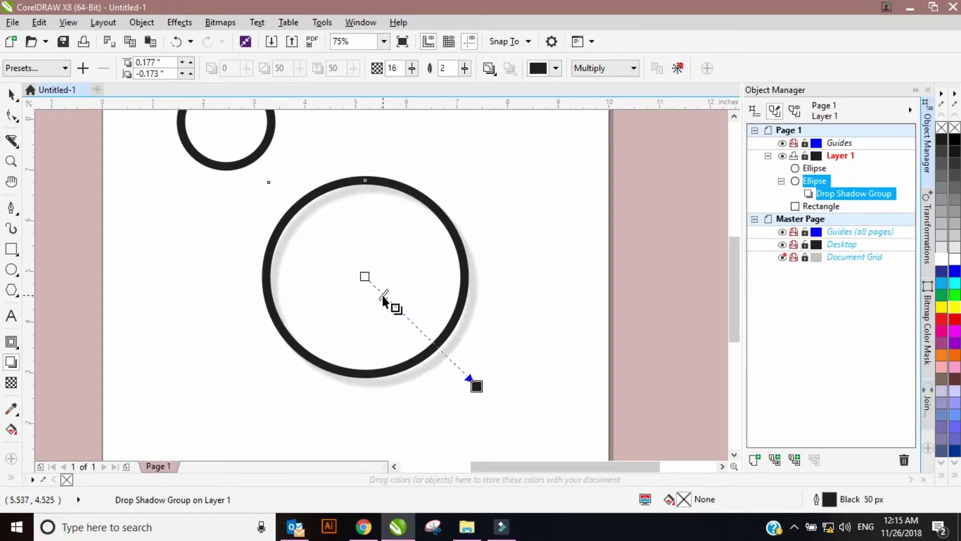
left_click_drag(382, 293, 379, 292)
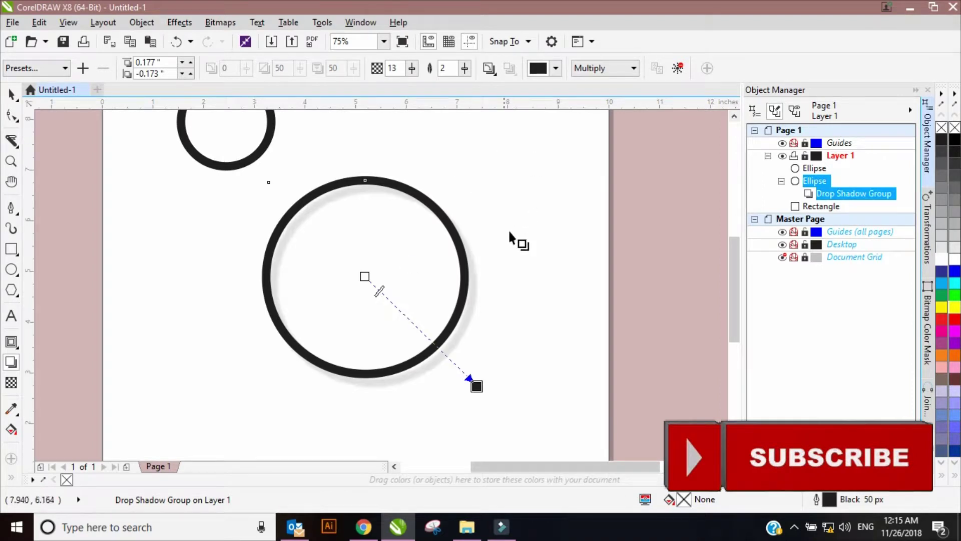
left_click(611, 216)
scroll(611, 216, "down", 2)
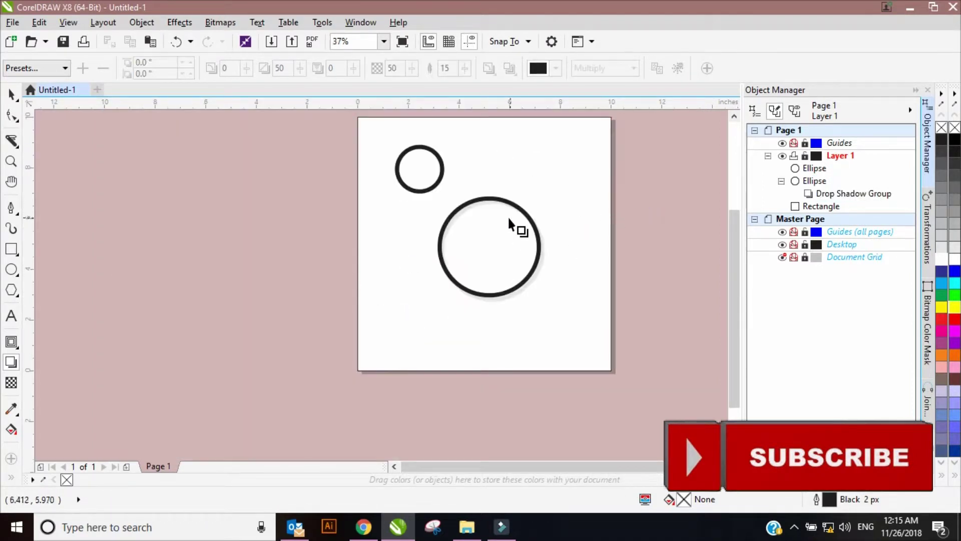
Select the big circle's drop shadow
scroll(511, 218, "up", 2)
left_click(382, 180)
left_click_drag(731, 262, 725, 247)
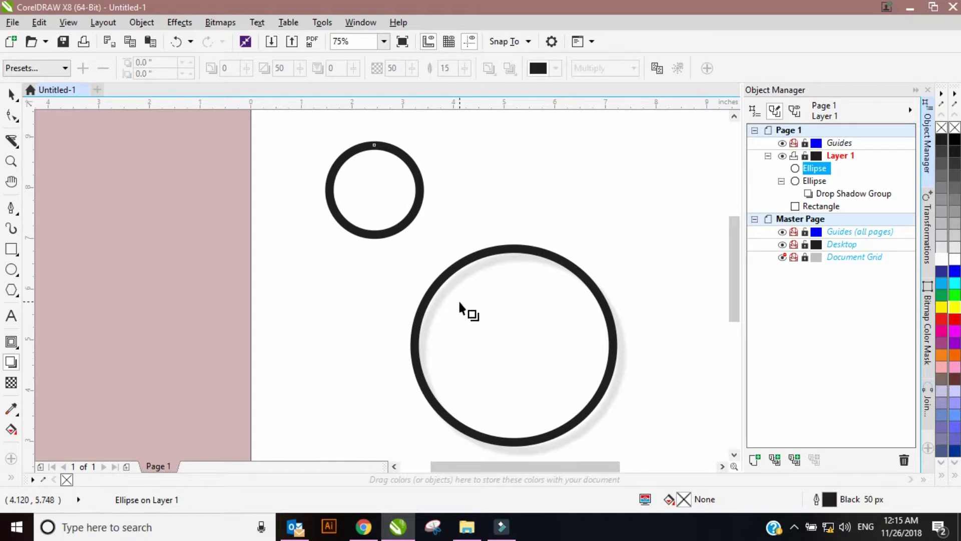
left_click(616, 362)
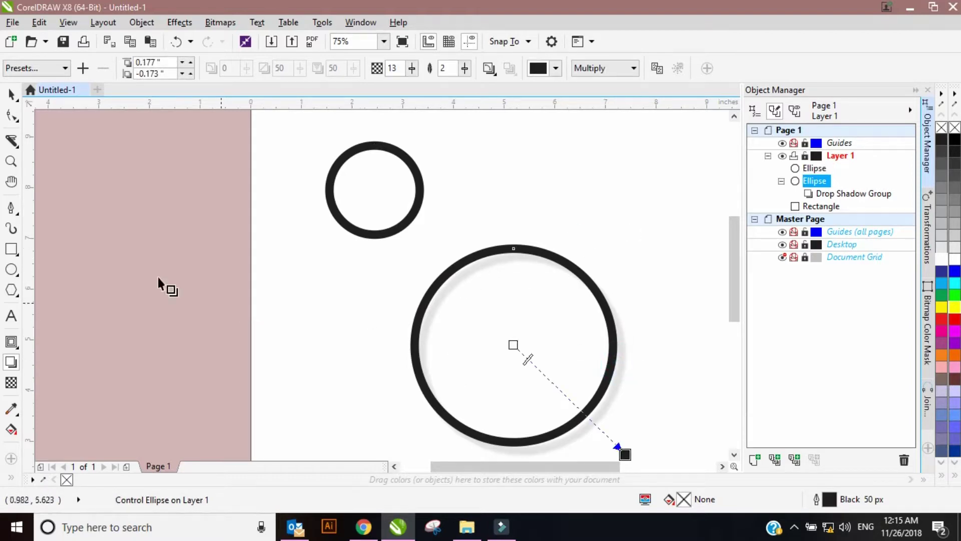
Apply the Flat Top Right preset, tuck the shadow behind the circle at opacity 14
left_click(63, 70)
left_click(37, 83)
left_click_drag(648, 205, 621, 237)
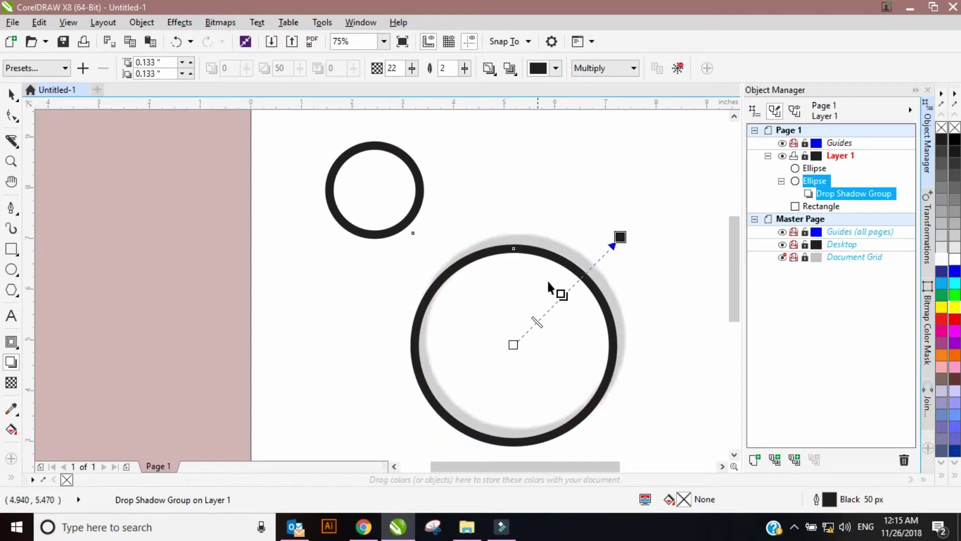
left_click_drag(536, 322, 528, 332)
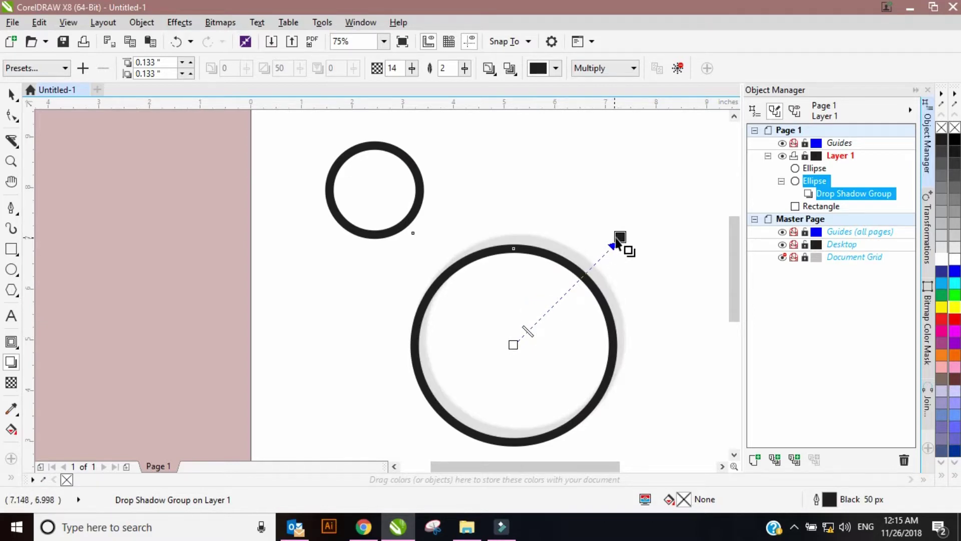
left_click_drag(621, 236, 617, 242)
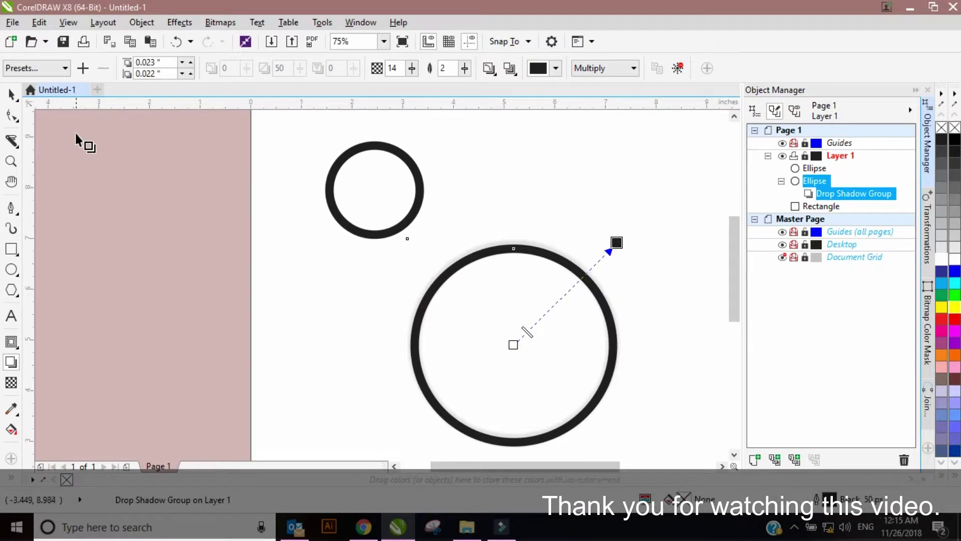
left_click(35, 68)
mouse_move(35, 110)
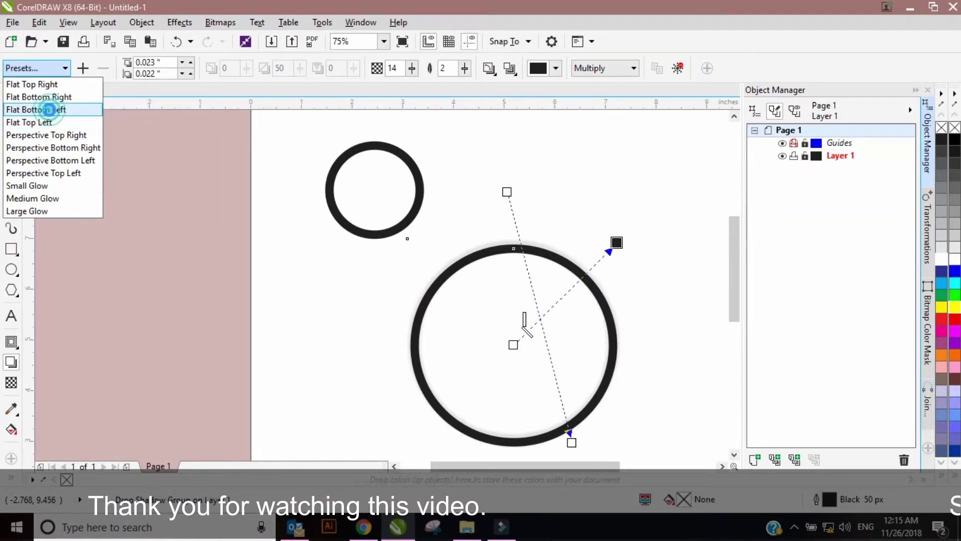
Switch to the Flat Bottom Left preset, pulled tight at opacity 22, feathering 2
left_click(52, 110)
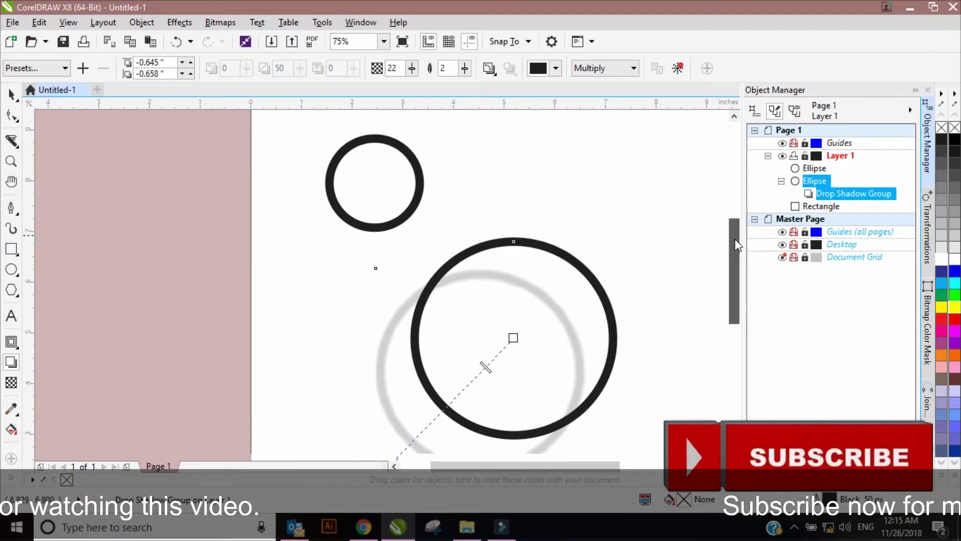
scroll(738, 239, "down", 3)
left_click_drag(382, 387, 409, 364)
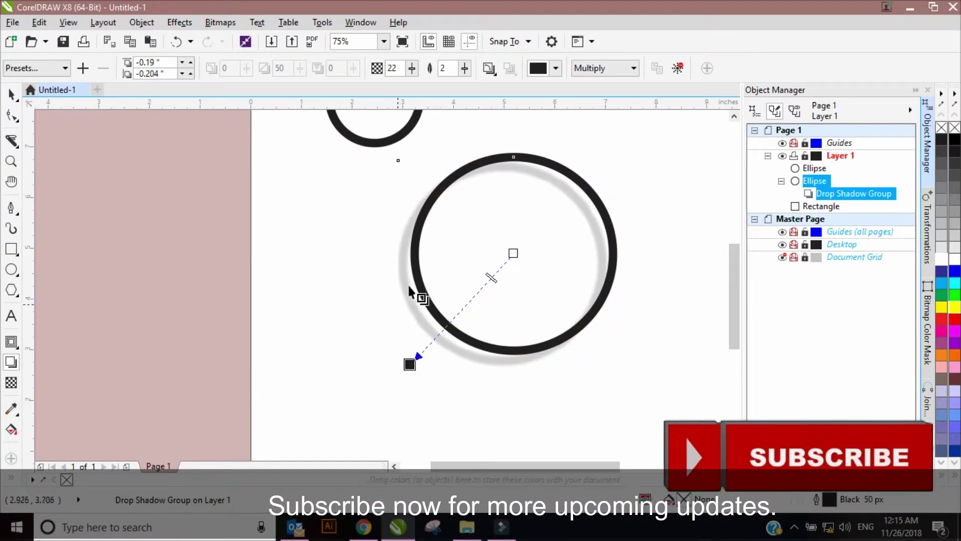
scroll(734, 282, "up", 2)
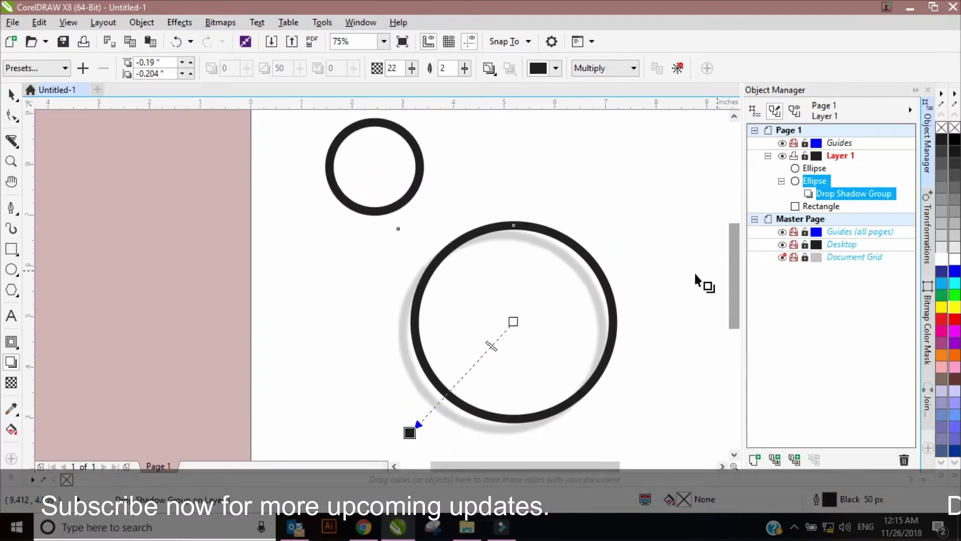
left_click(640, 257)
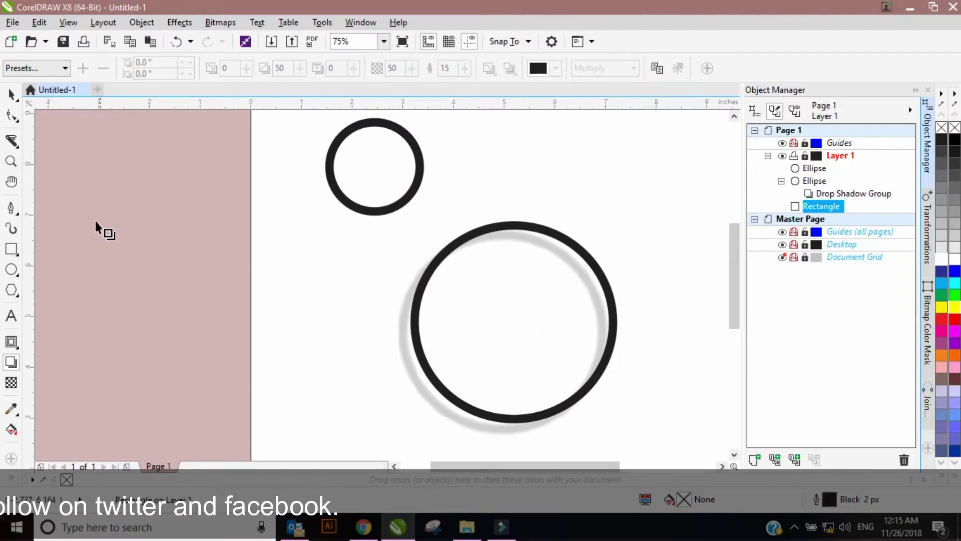
left_click(11, 94)
Copy the big circle's shadow properties onto the small circle
left_click(123, 195)
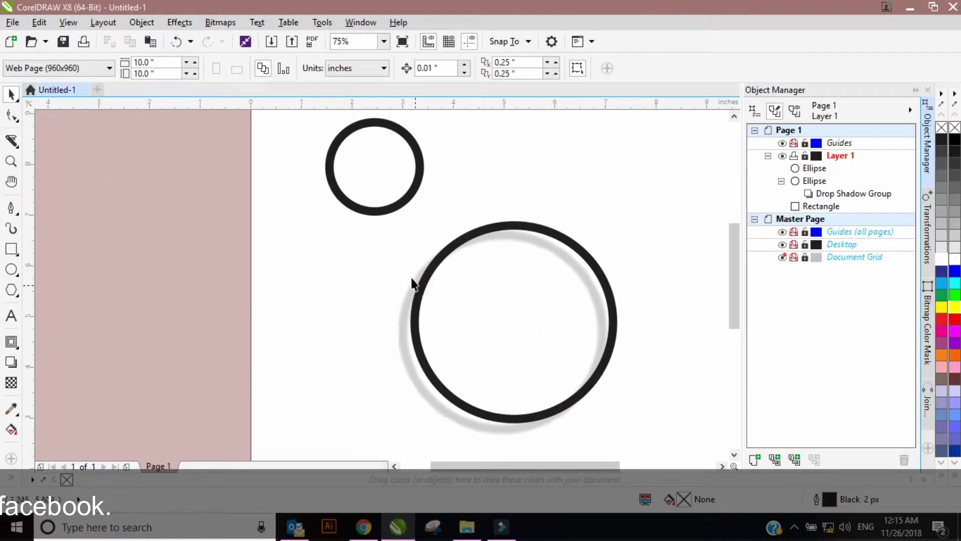
left_click(385, 210)
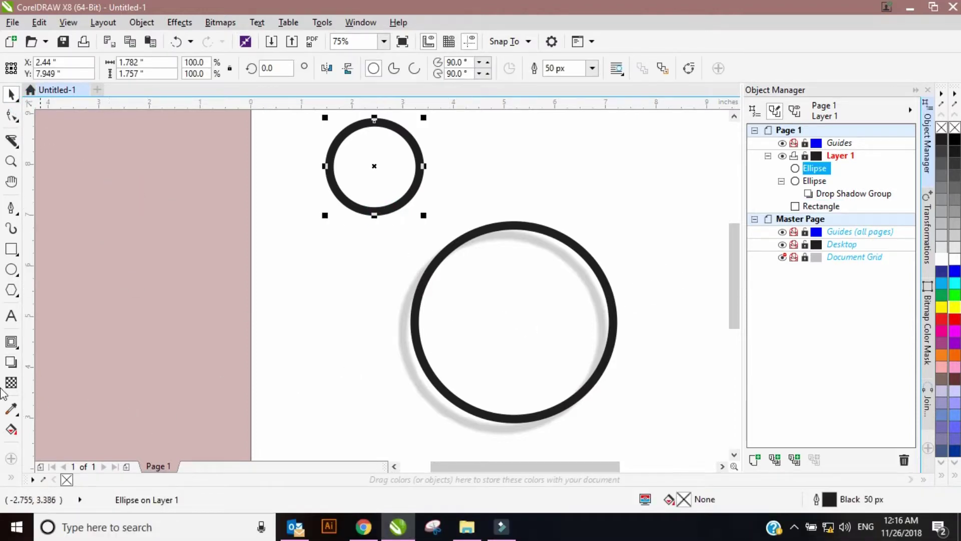
left_click(11, 362)
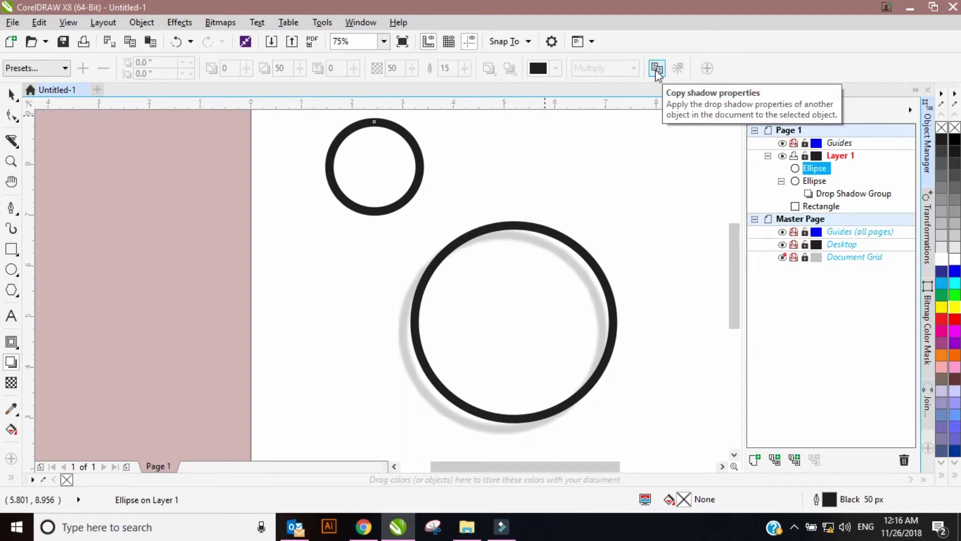
left_click(657, 69)
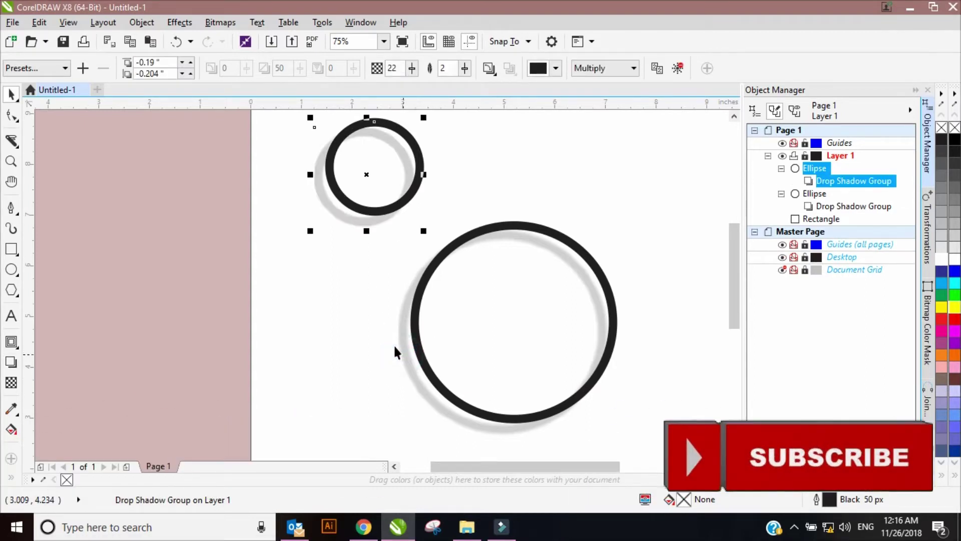
left_click(205, 209)
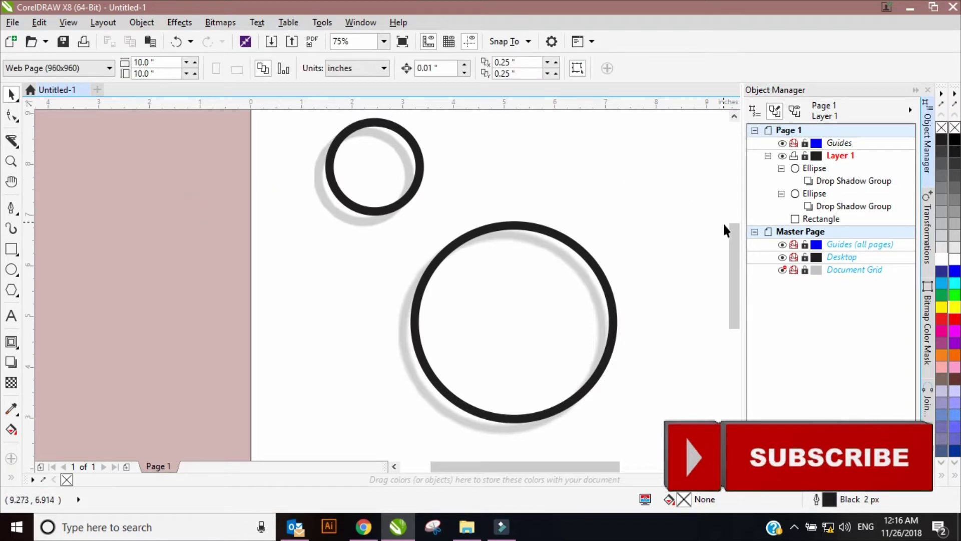
mouse_move(735, 241)
left_mouse_down()
mouse_move(740, 213)
mouse_move(739, 223)
left_mouse_up()
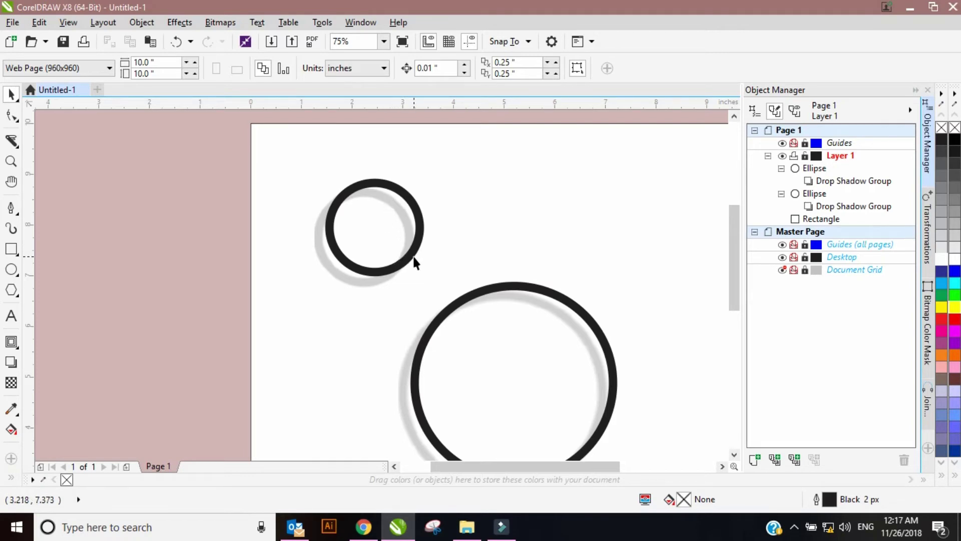
left_click(347, 281)
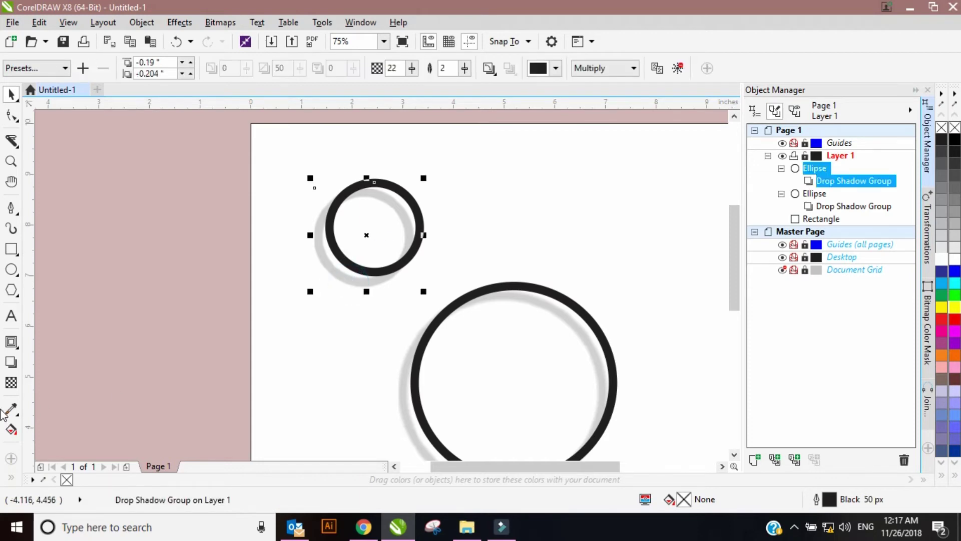
Pull the small circle's shadow in to a −0.114 × −0.115 inch lower-left offset
left_click(11, 361)
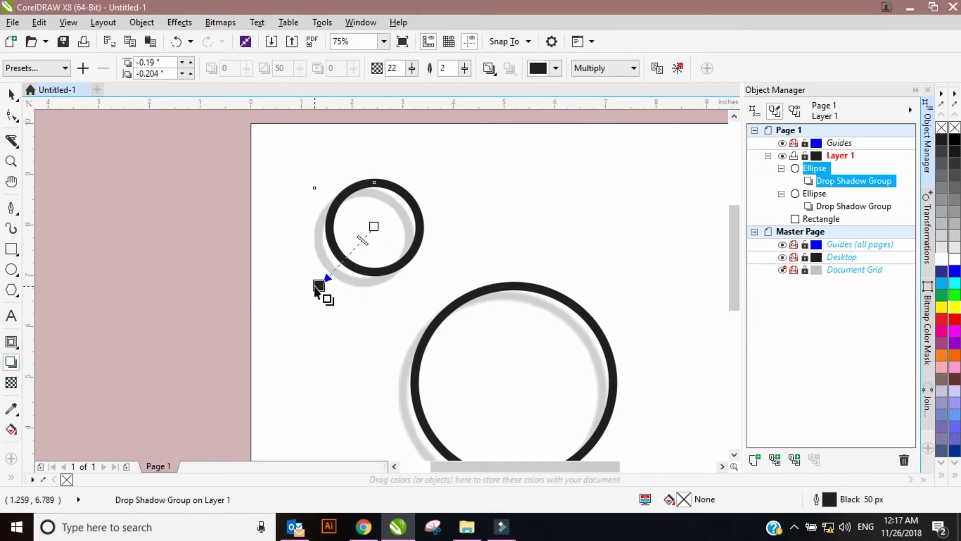
left_click_drag(318, 285, 319, 282)
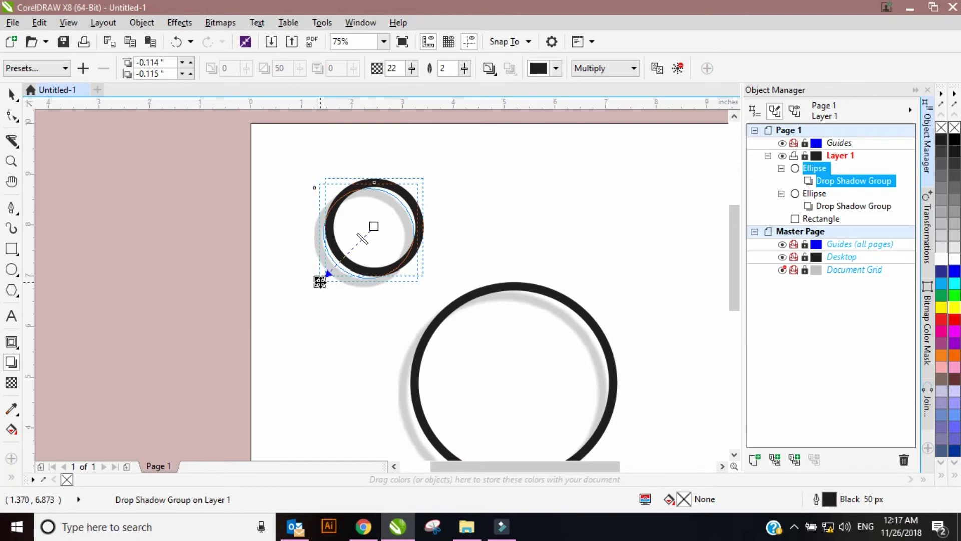
scroll(316, 282, "down", 2)
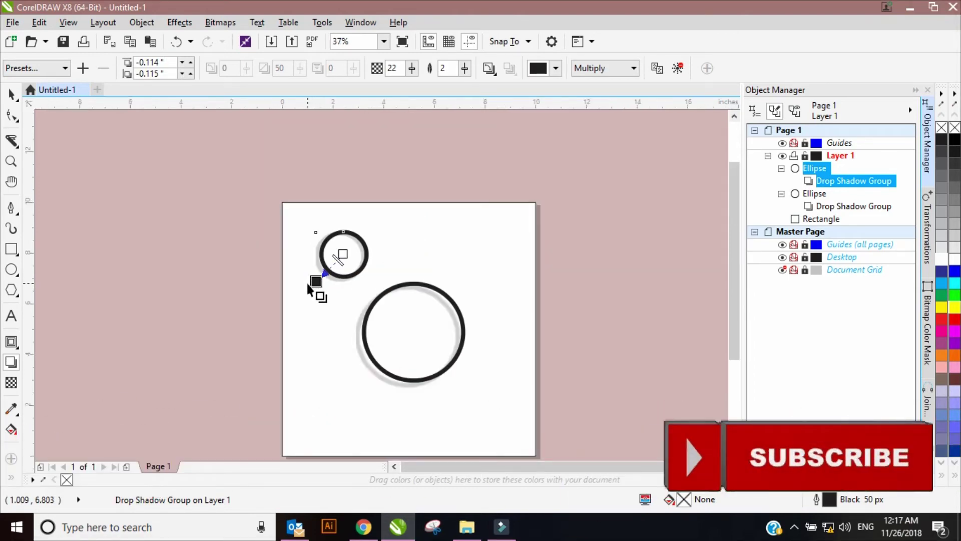